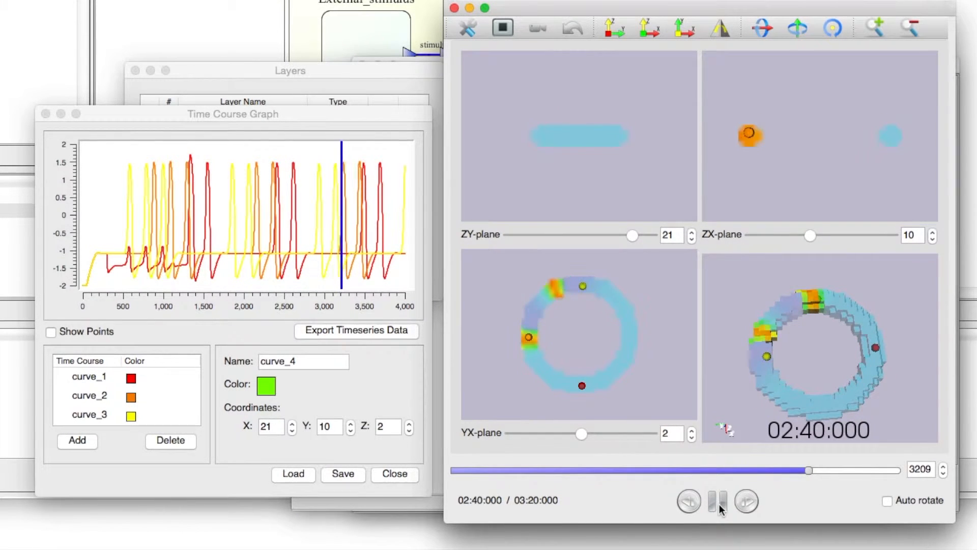
left_click_drag(826, 396, 827, 359)
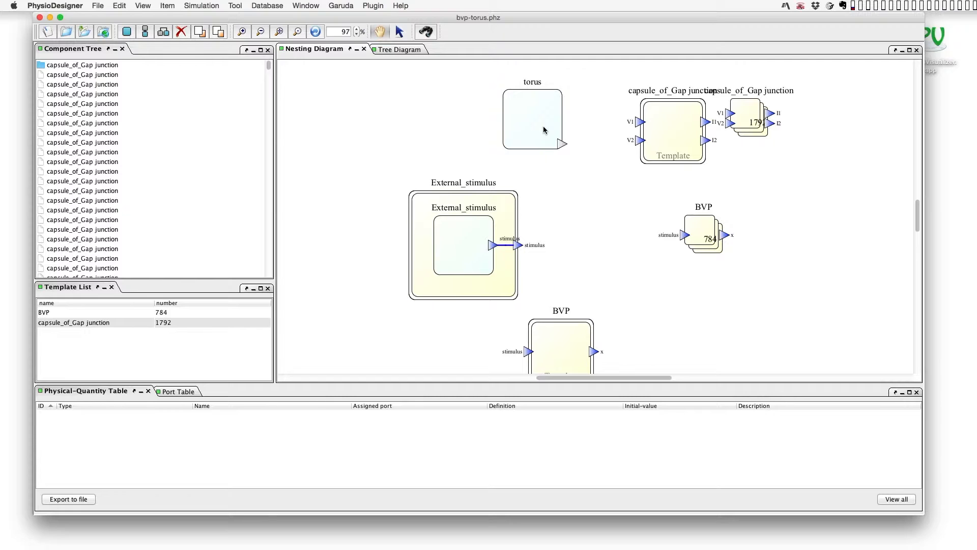
- Show the morphology image of the torus module in ImageViewer and place its window clear for working
left_click(543, 129)
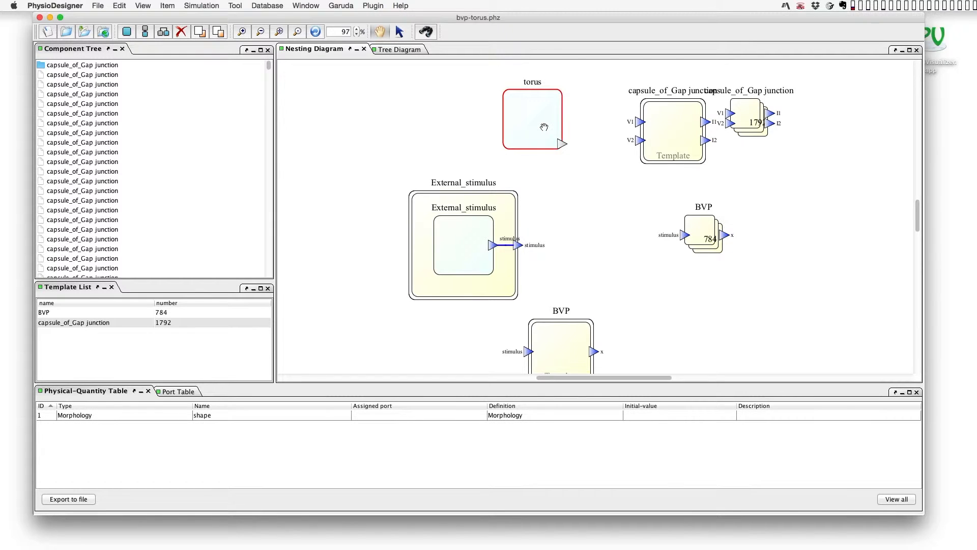
right_click(542, 127)
mouse_move(577, 235)
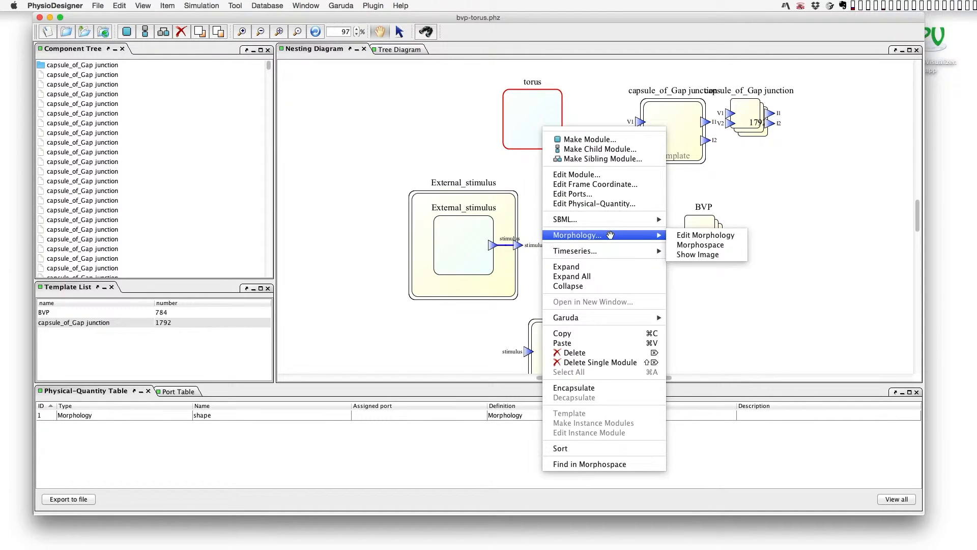
left_click(700, 255)
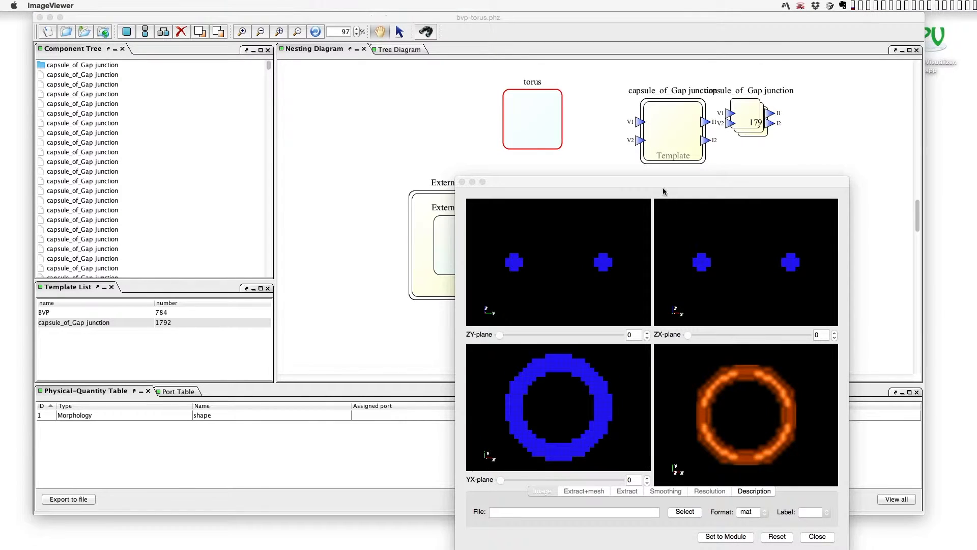
left_click_drag(663, 187, 573, 44)
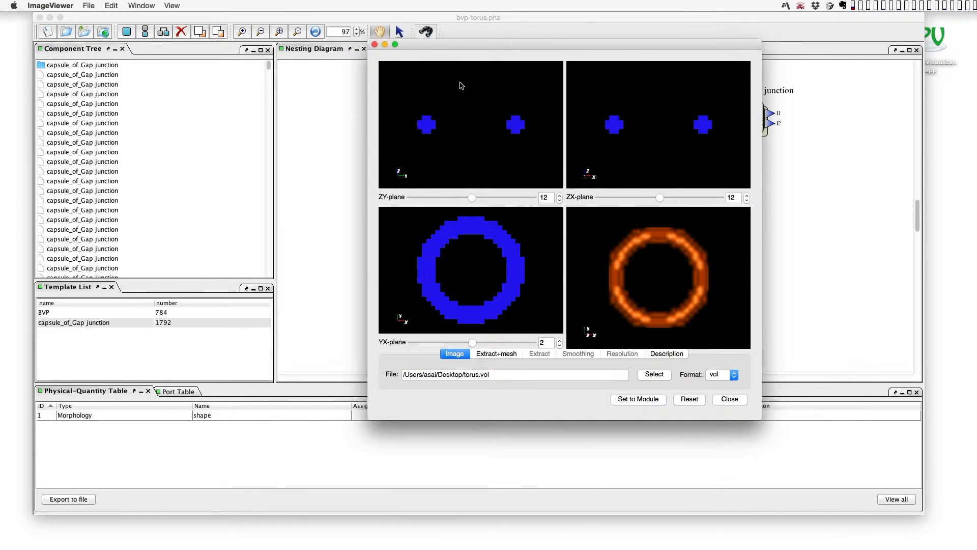
- Start a voxel selection and select the ring's full cross-section, two voxel layers thick, at ZY-planes 12 and 11
left_click(110, 5)
left_click(132, 29)
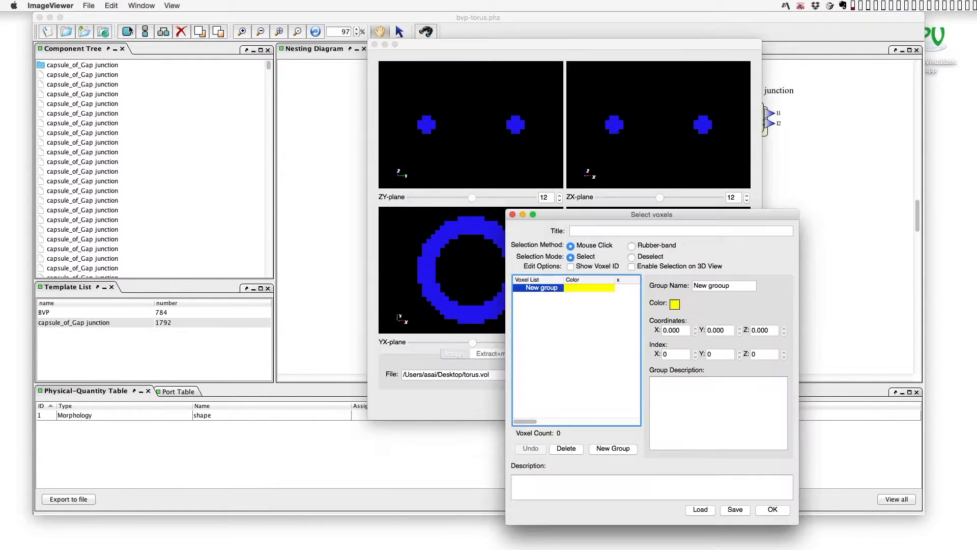
left_click_drag(594, 220, 154, 103)
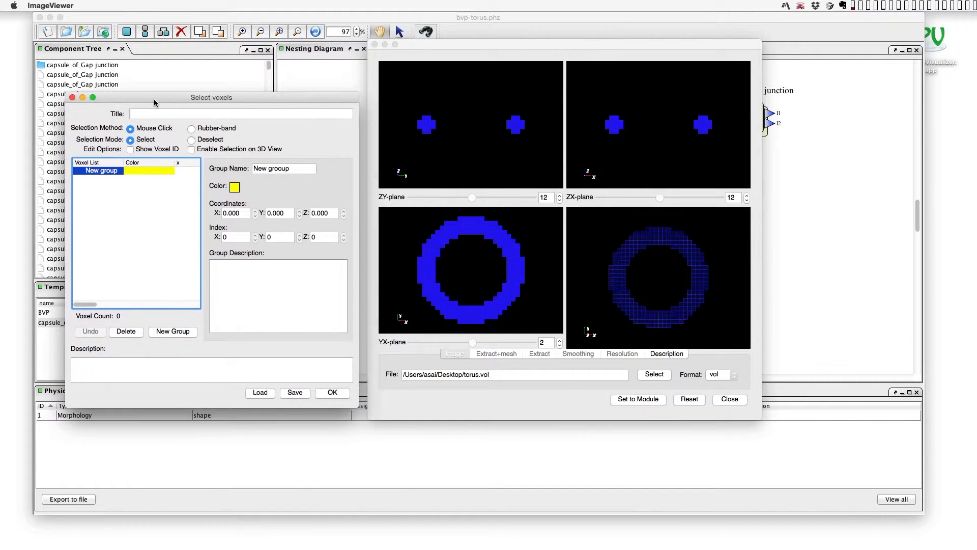
left_click(472, 310)
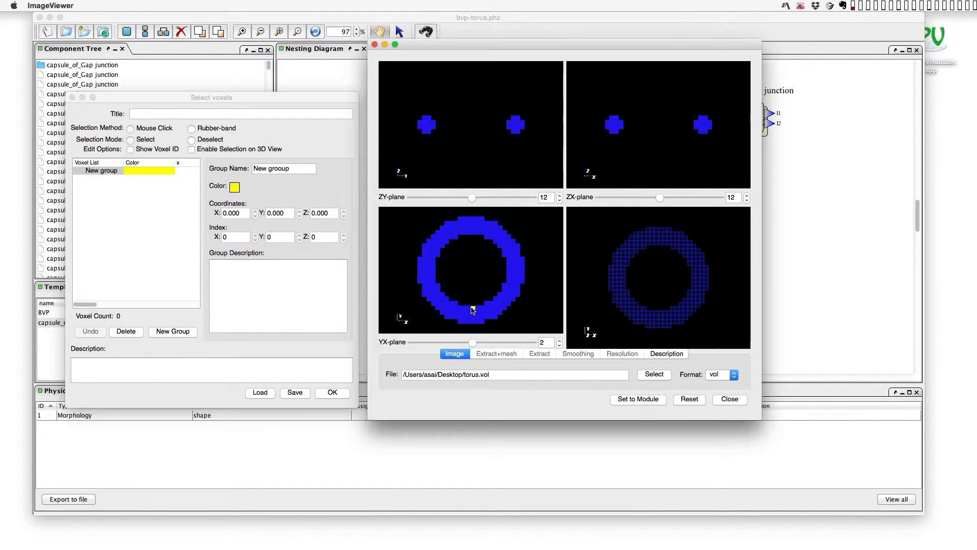
left_click(431, 129)
left_click(422, 130)
left_click_drag(696, 332, 524, 231)
left_click(560, 200)
left_click(431, 129)
left_click(426, 130)
- Title the voxel selection second-stimulus-site, save it as second-stimulus-site.xml on the Desktop, and close the image viewer
left_click(255, 114)
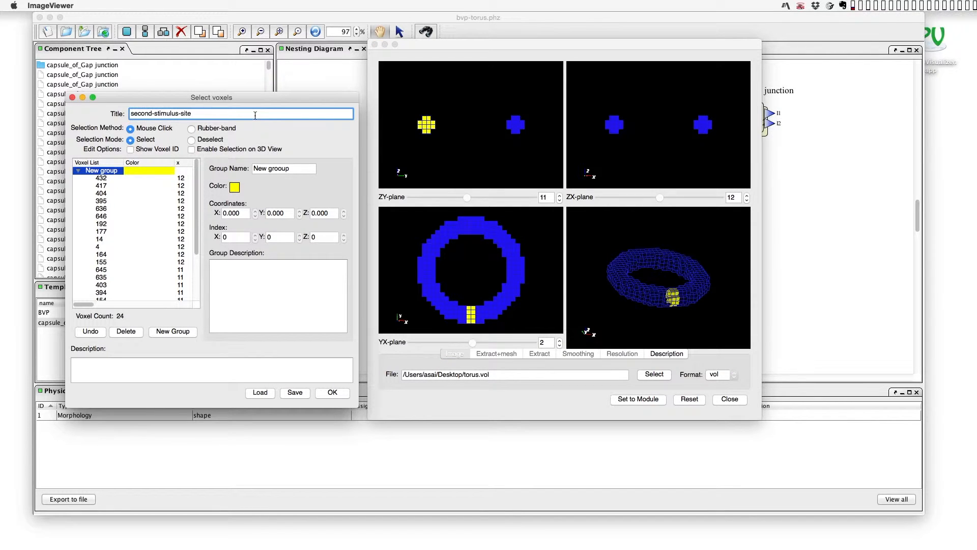
left_click(294, 395)
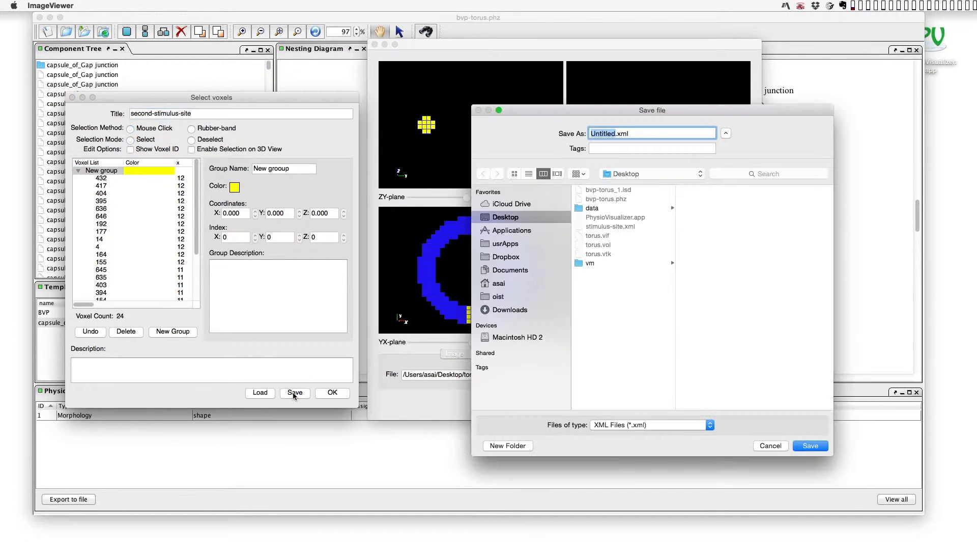
type("second-stimulus-site")
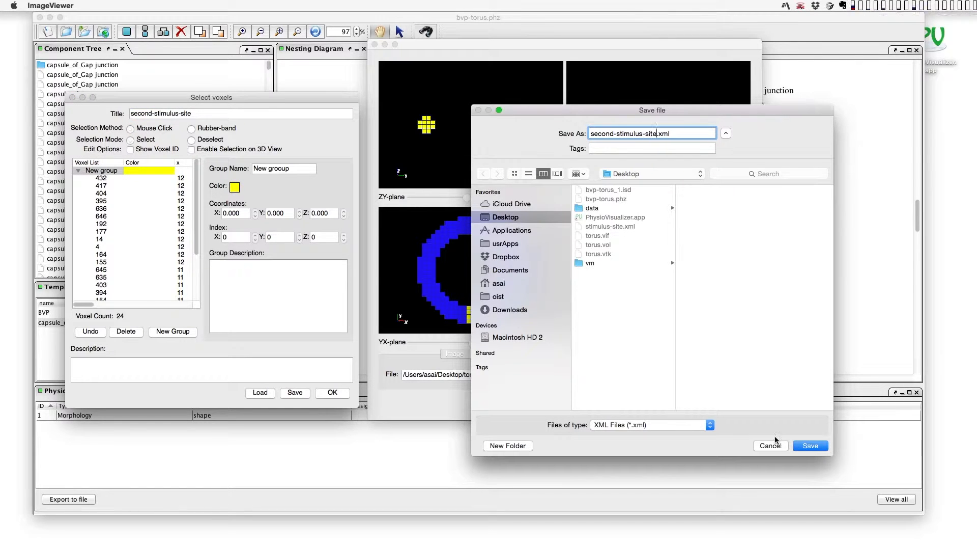
left_click(810, 446)
left_click(333, 393)
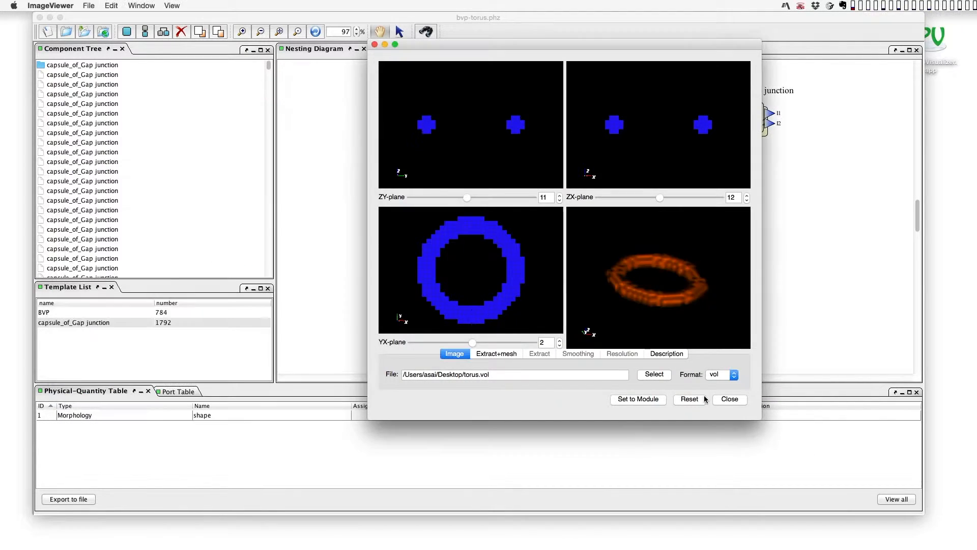
left_click(730, 399)
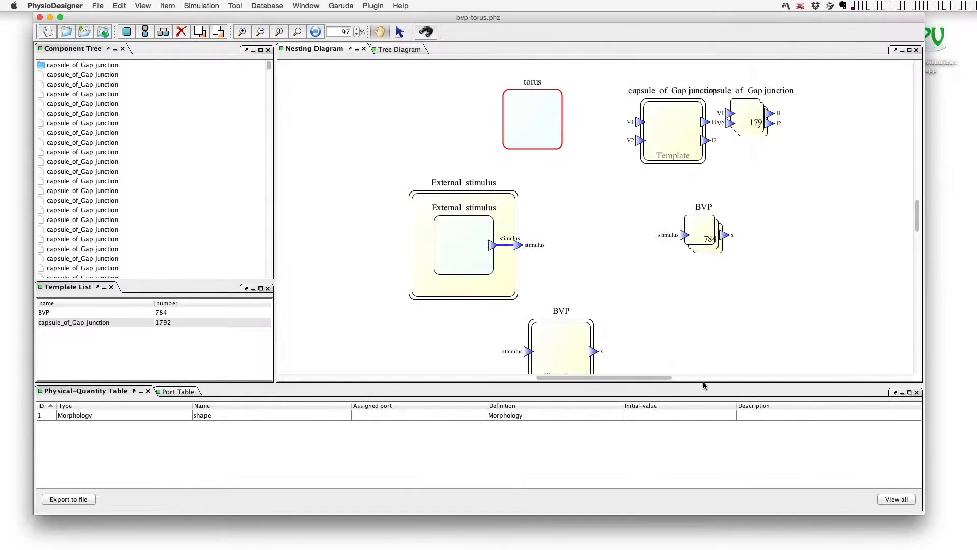
- Collapse the External_stimulus capsule and paste a copy of it in the empty space below the original
double_click(468, 291)
right_click(441, 231)
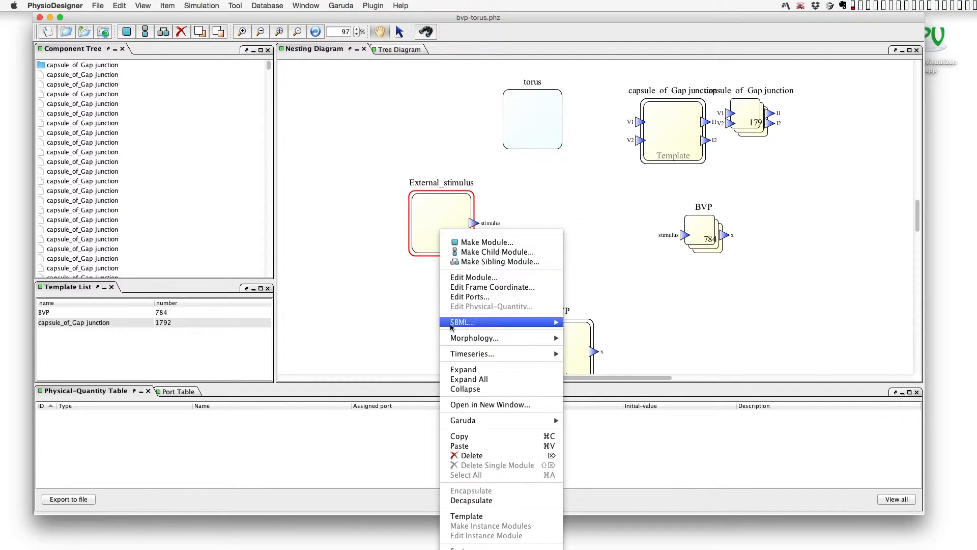
left_click(469, 435)
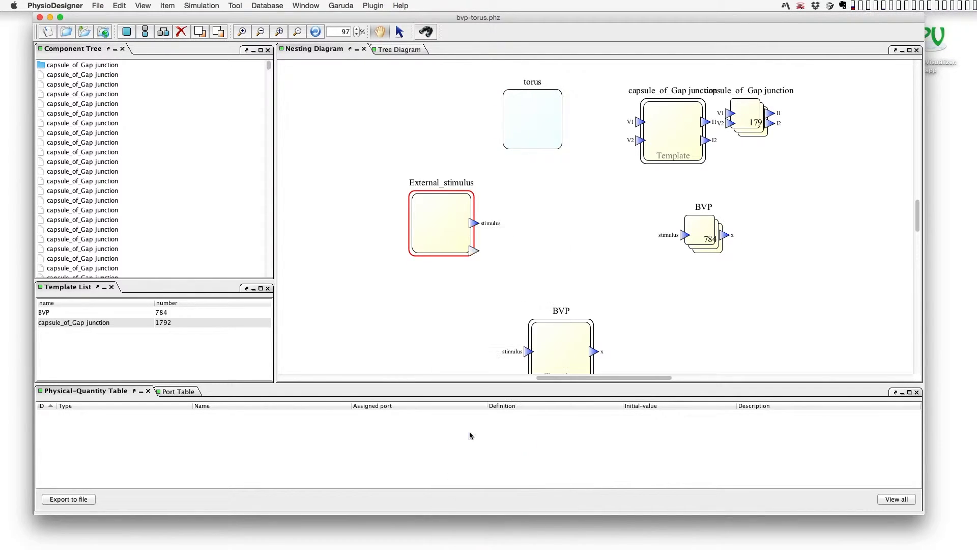
left_click(409, 285)
right_click(408, 284)
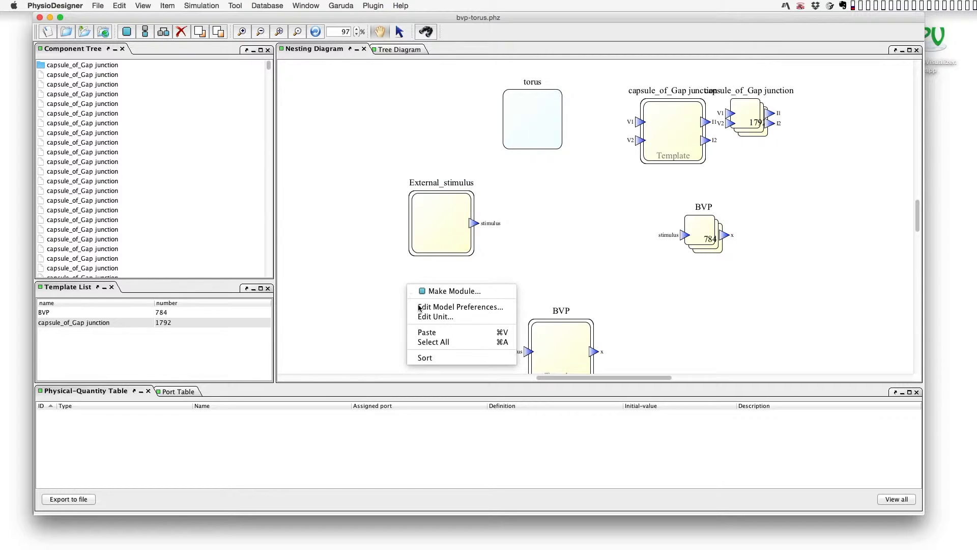
left_click(430, 332)
- Rename the copied stimulus capsule as Second_External_stimulus
right_click(431, 323)
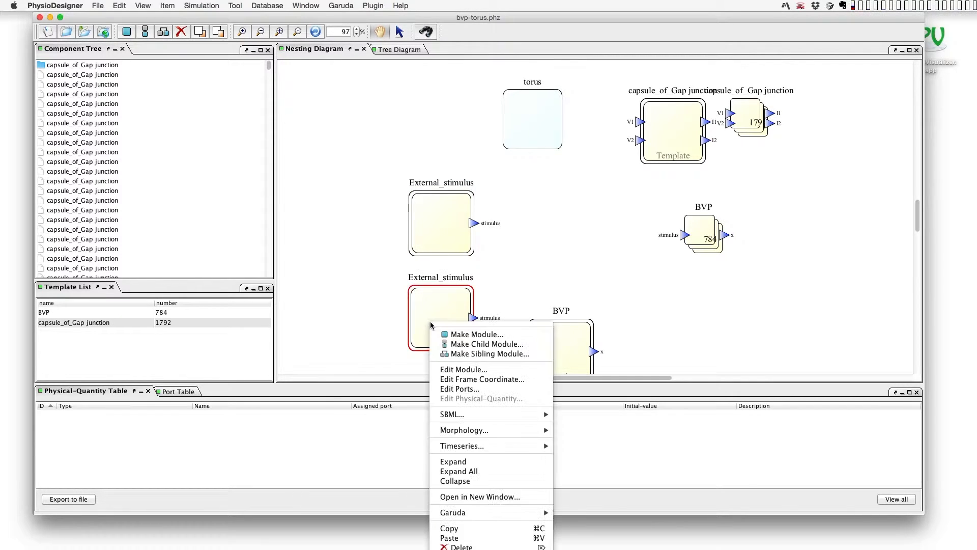
left_click(451, 363)
left_click(428, 205)
type("Second_External_stimulus")
left_click(529, 382)
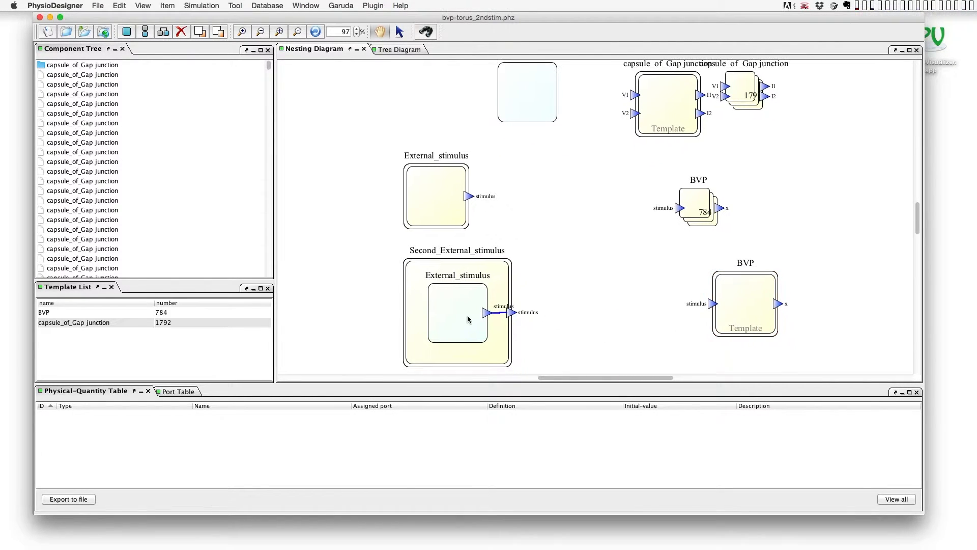
- Set the duration parameter of the module inside Second_External_stimulus to 50
left_click(469, 317)
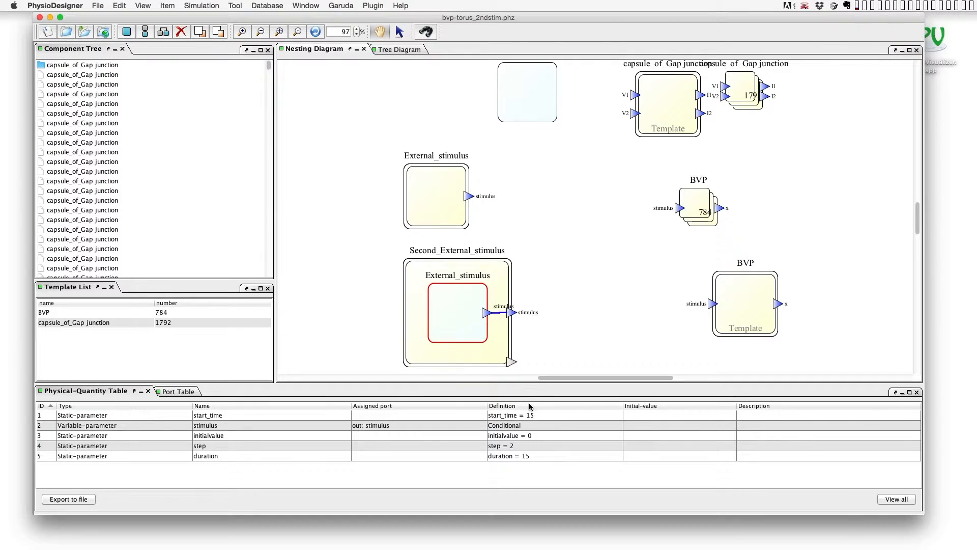
double_click(536, 455)
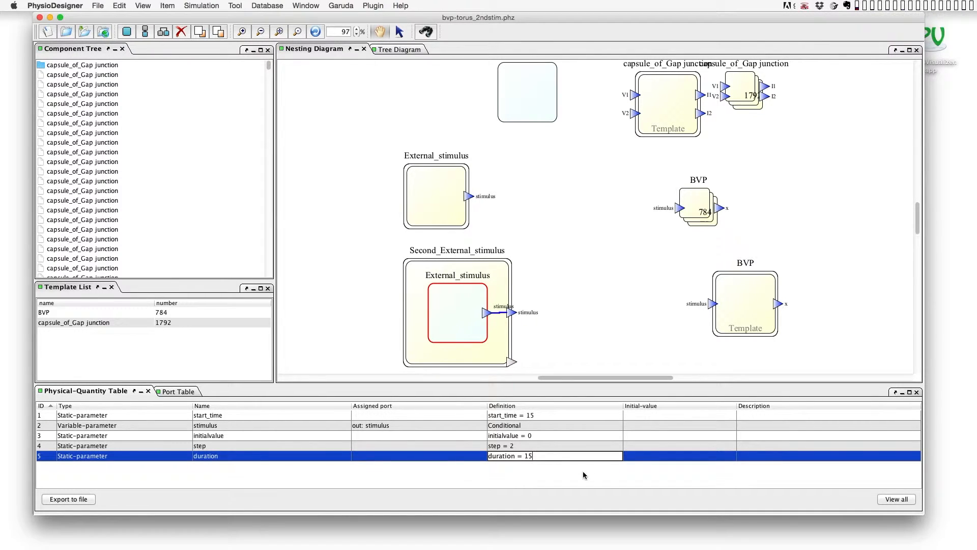
key("BackSpace")
key("BackSpace")
type("50")
- Set the step parameter of the module inside Second_External_stimulus to -2
double_click(547, 446)
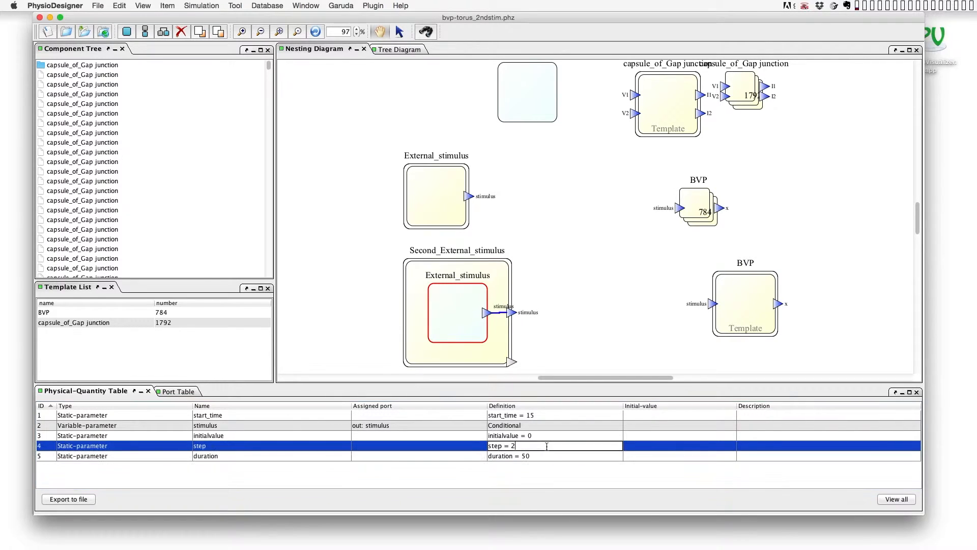
key("BackSpace")
key("BackSpace")
type("-2")
key("Return")
left_click(539, 356)
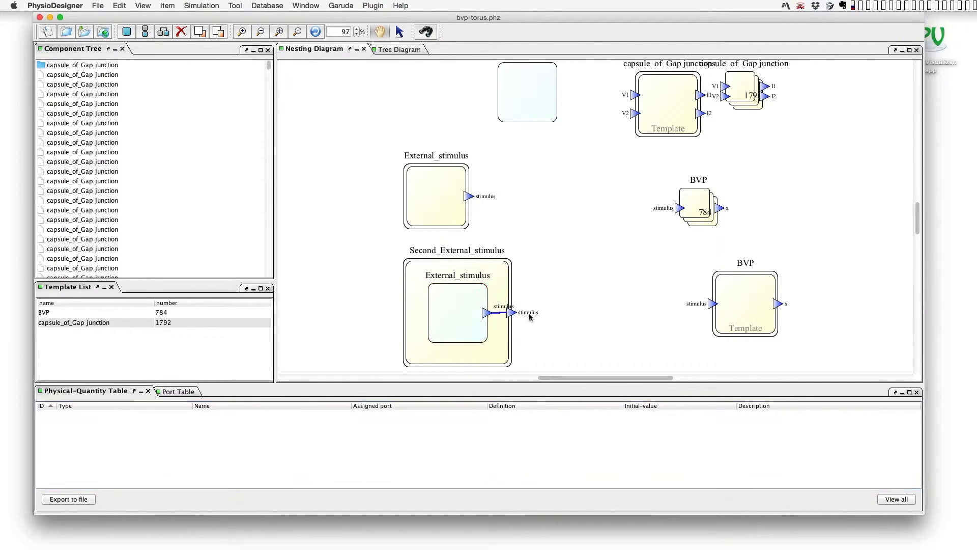
- Link the Second_External_stimulus output port to the BVP instances' stimulus port, using the voxel file second-stimulus-site.xml
left_click_drag(512, 315, 636, 250)
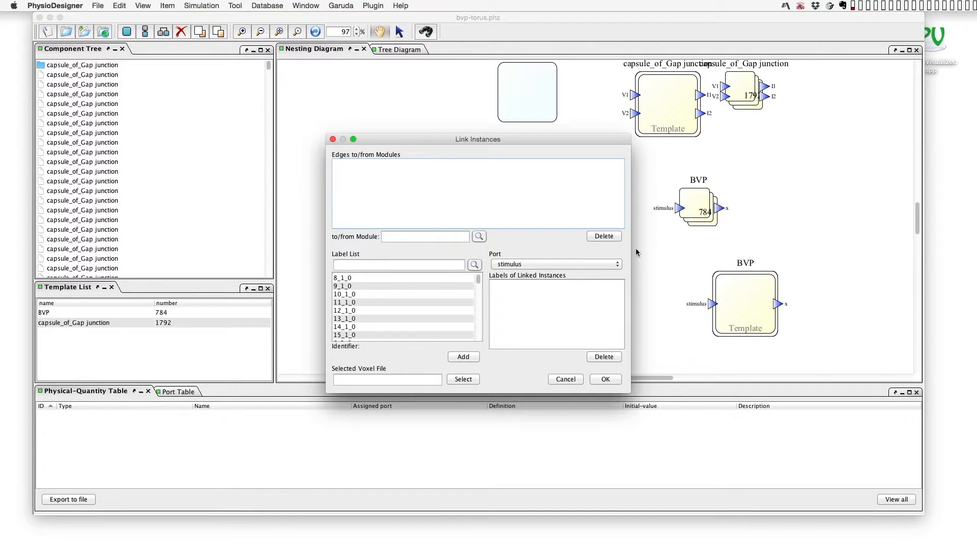
left_click(467, 379)
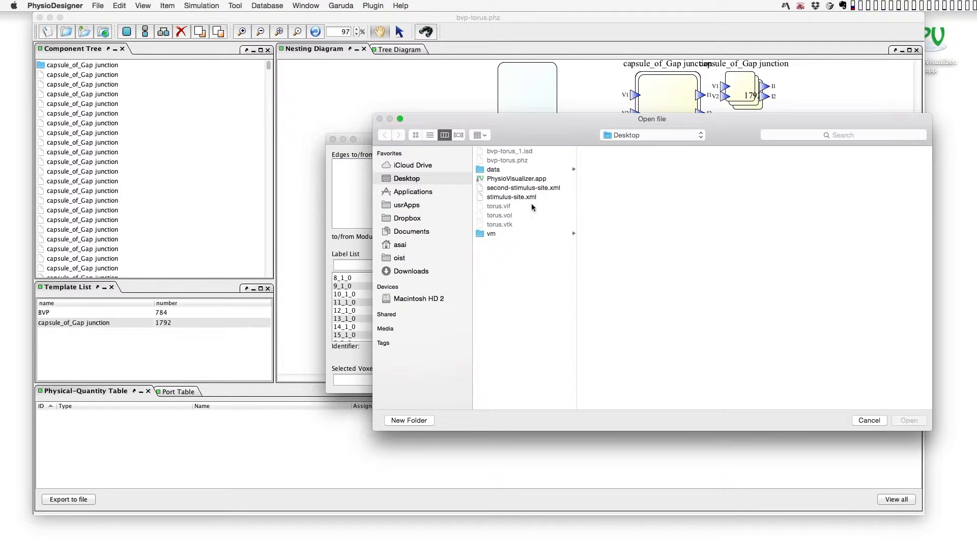
left_click(532, 189)
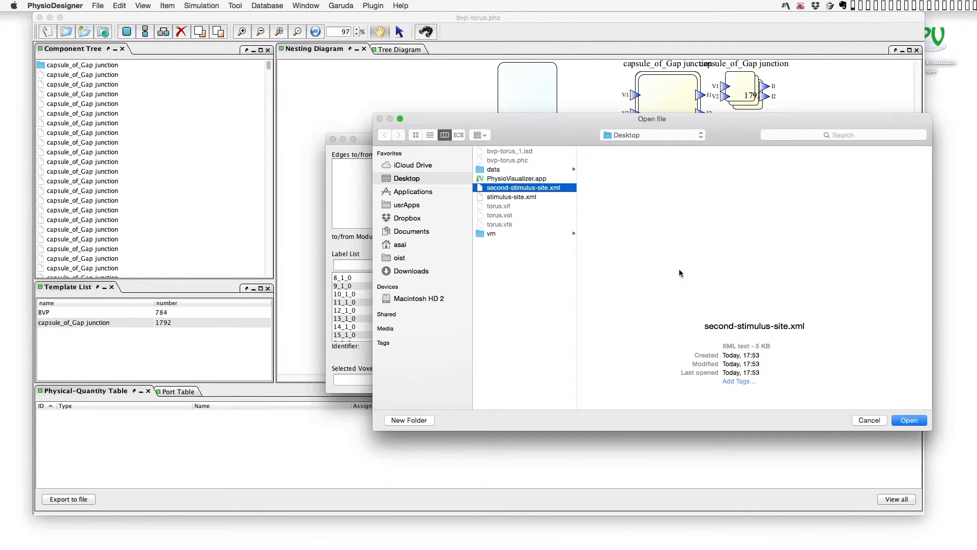
left_click(909, 420)
left_click(606, 379)
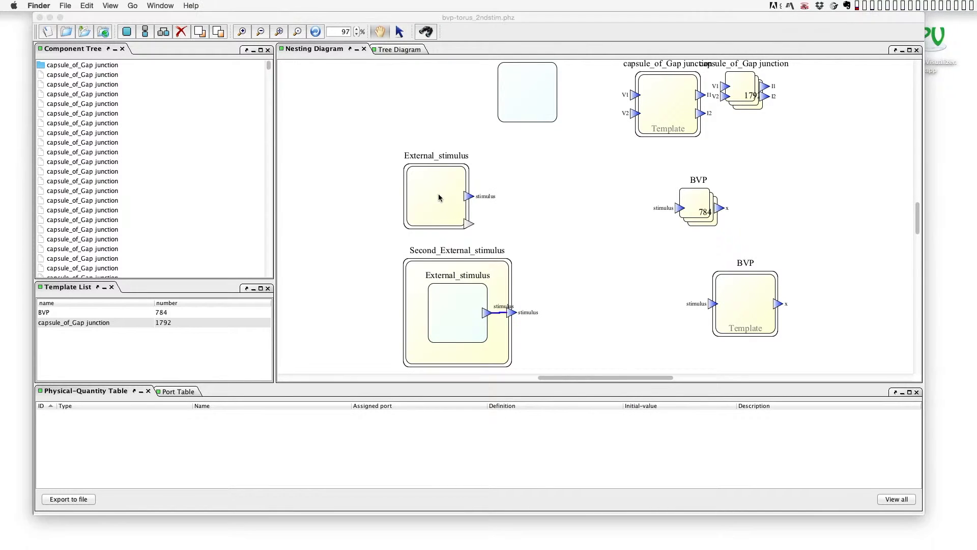
- Expand the original External_stimulus capsule and set its inner module's duration parameter to 25
left_click(439, 194)
left_click(451, 214)
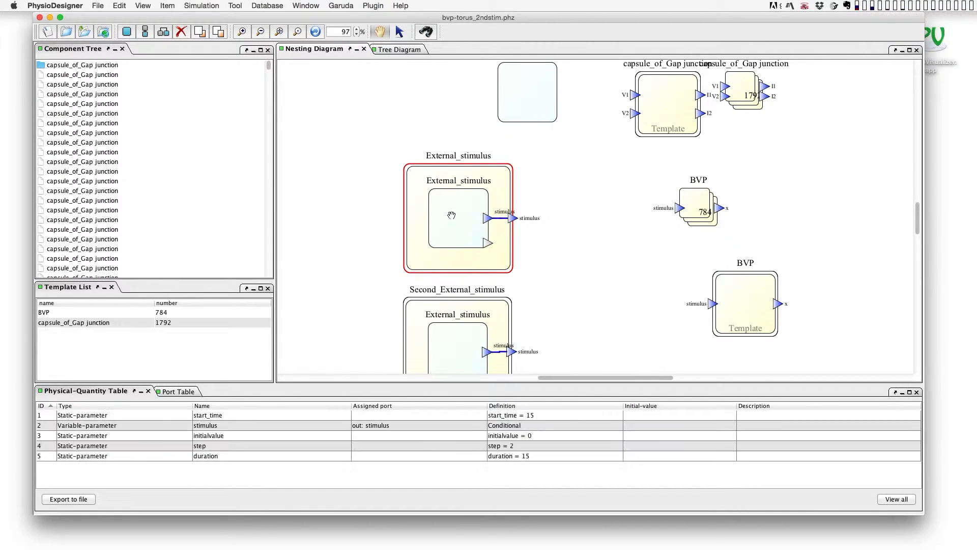
double_click(546, 456)
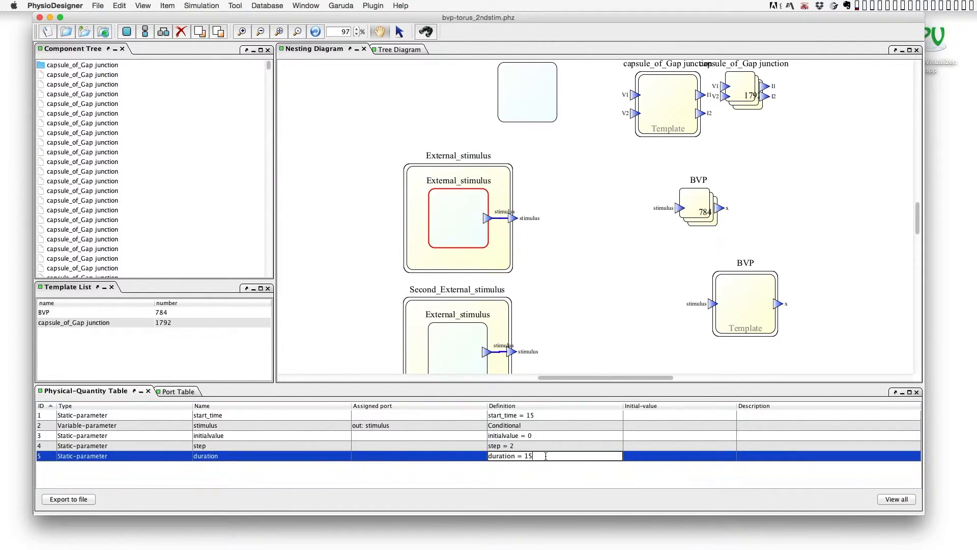
type("5")
key("Return")
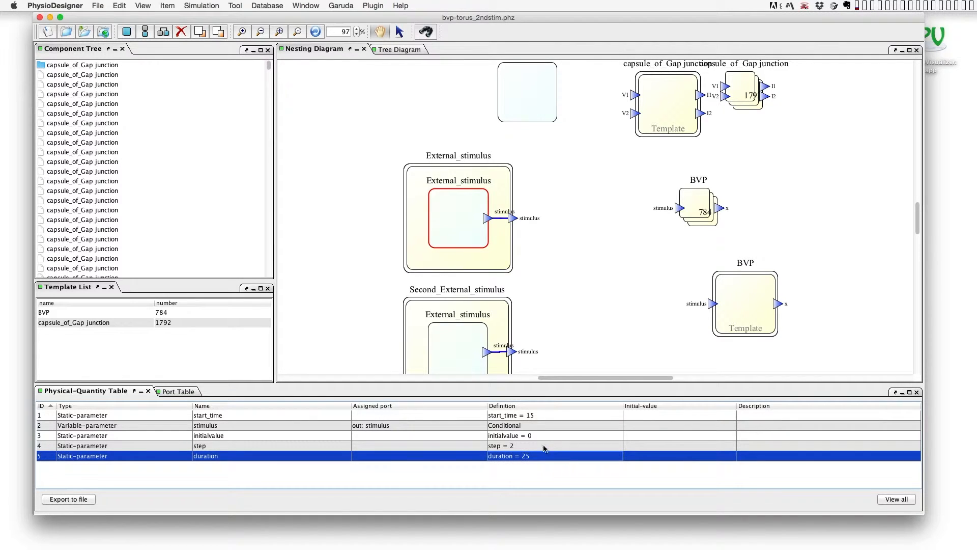
left_click(540, 330)
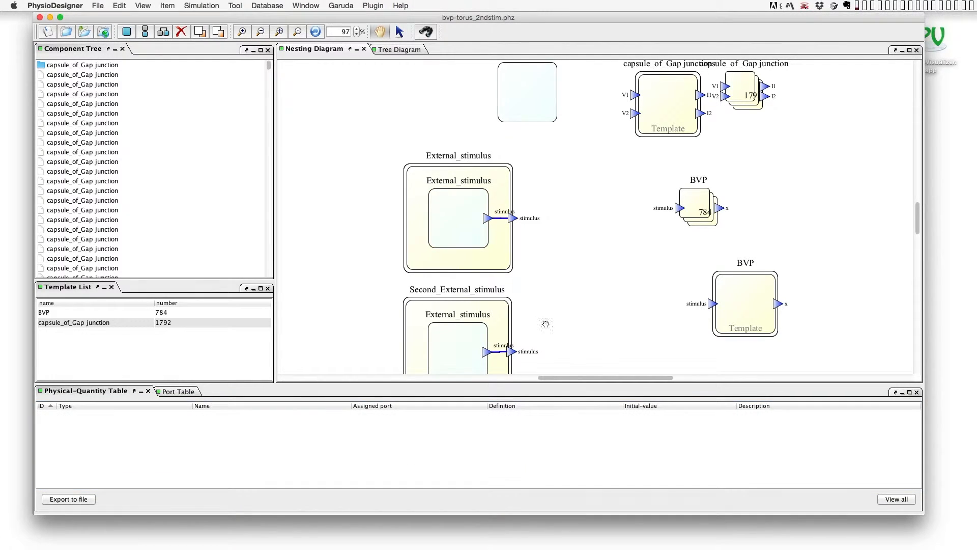
- Save the model under the new name bvp-torus_2ndstim
left_click(98, 5)
left_click(126, 74)
type("bvp-torus_2ndstim")
left_click(854, 428)
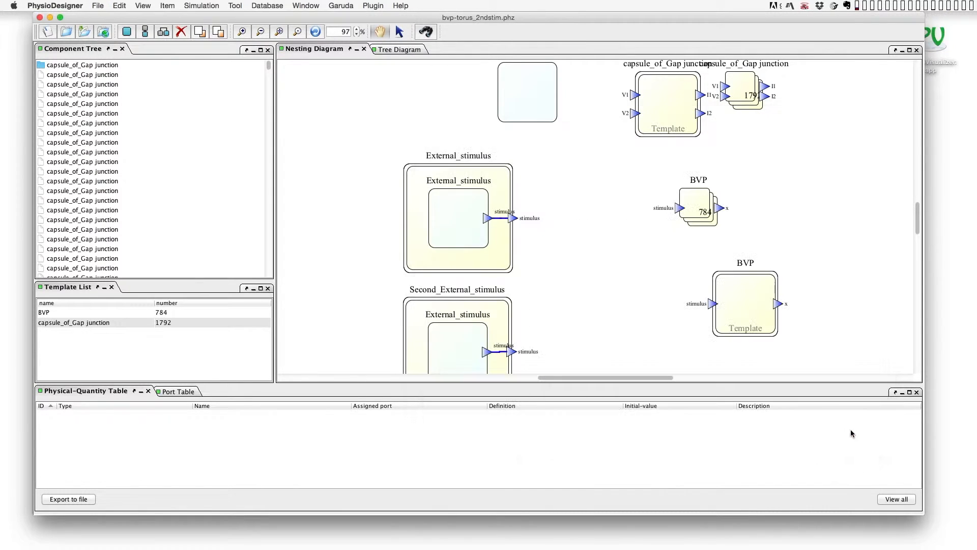
- Load the model into the Flint simulator and change the output data sampling interval
left_click(202, 6)
left_click(205, 19)
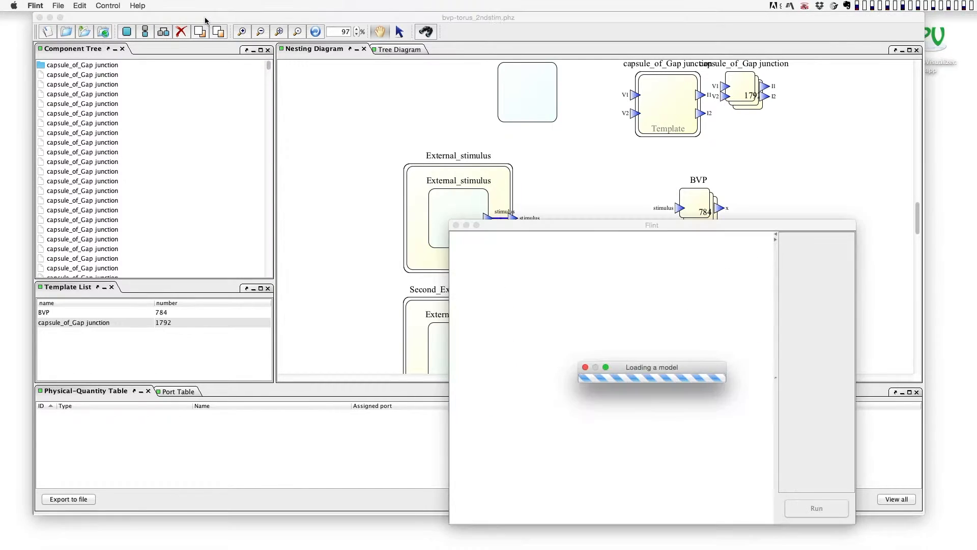
double_click(617, 426)
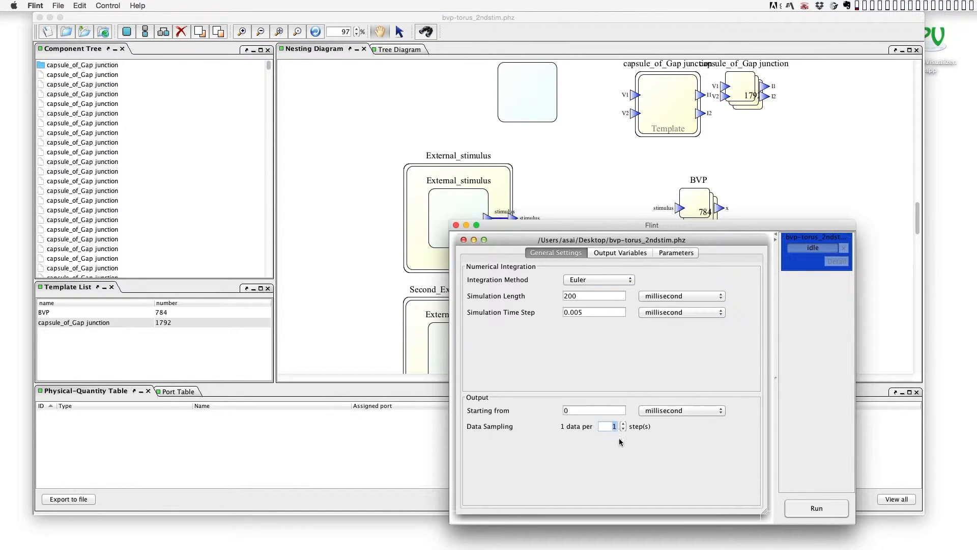
type("0")
- Filter the output variables by physical quantity name x and run the simulation
left_click(631, 253)
left_click(658, 486)
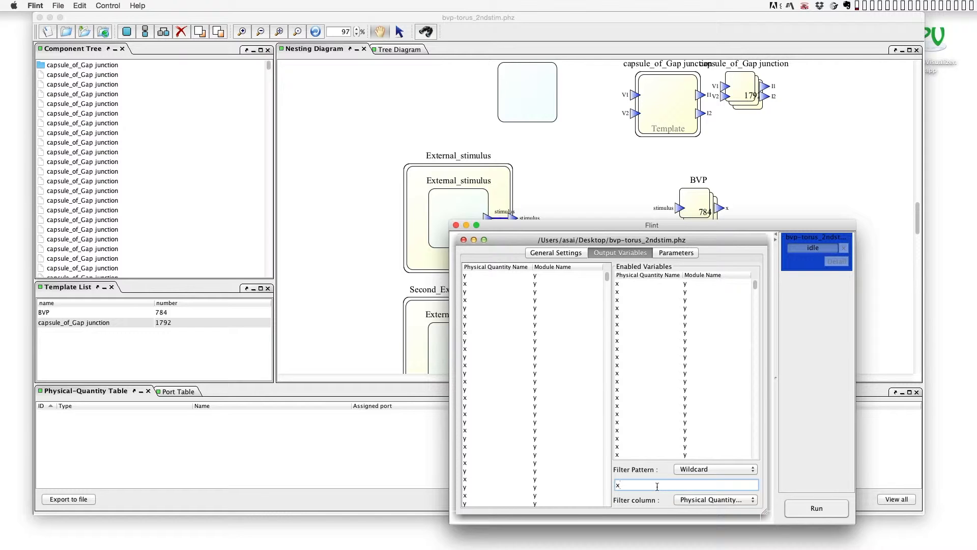
left_click(819, 508)
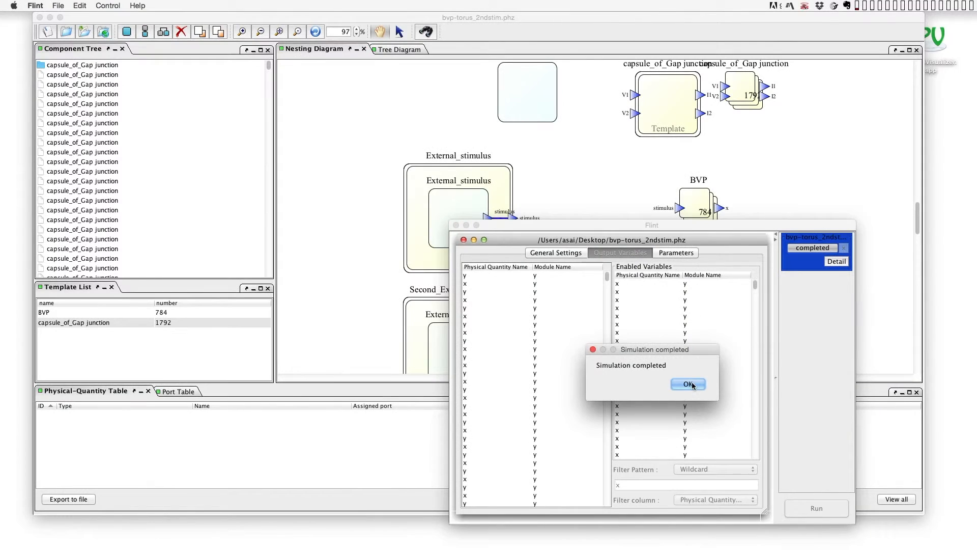
- Export the completed simulation result from the Flint progress details to the Desktop as bvp-torus_2ndstim_1.isd
left_click(688, 384)
left_click(836, 261)
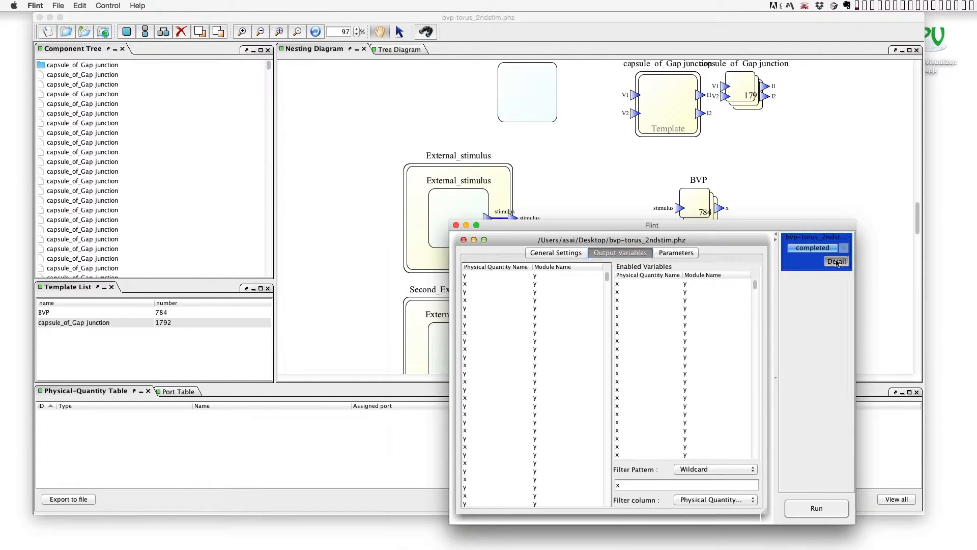
left_click(702, 297)
left_click(673, 375)
left_click(661, 383)
left_click(681, 401)
left_click(796, 404)
left_click(733, 403)
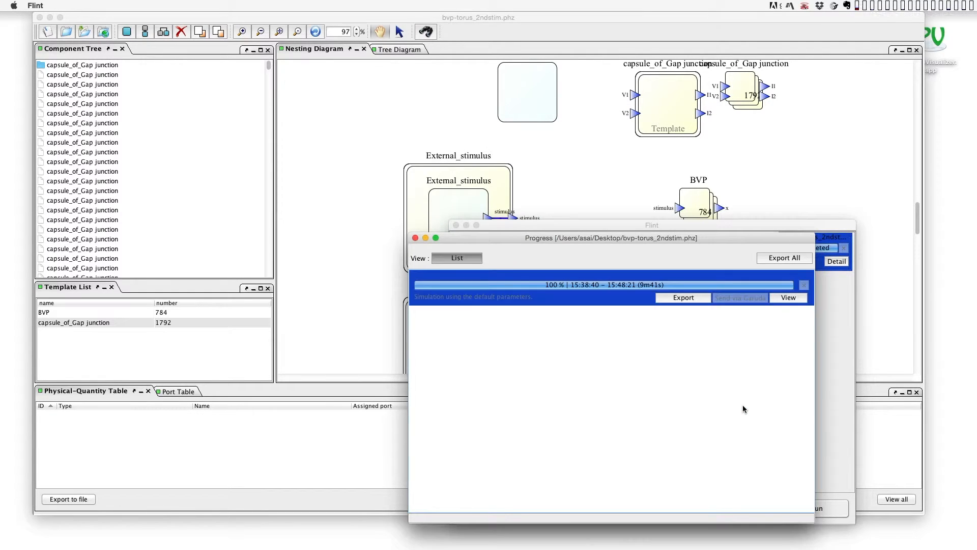
- Launch PhysioVisualizer and add a data layer named bvp_torus_2
double_click(924, 71)
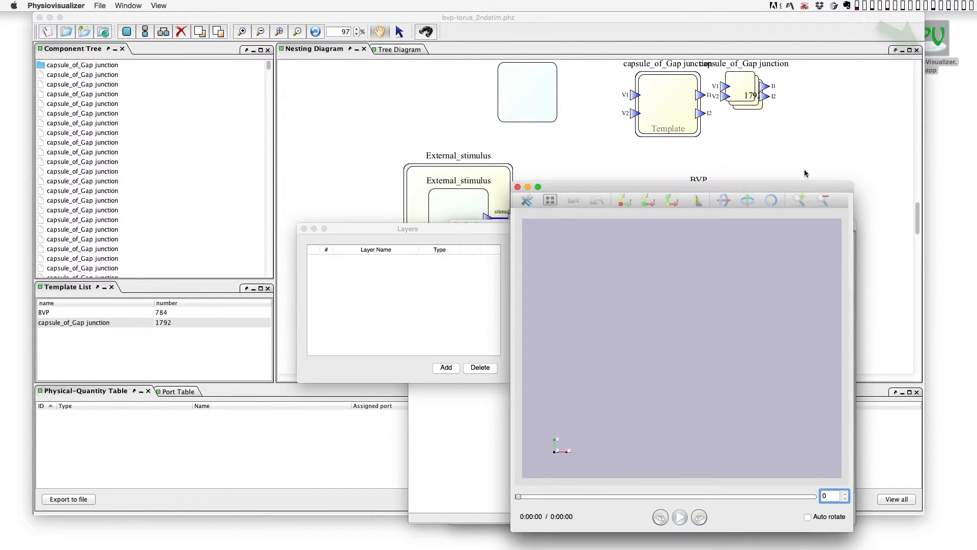
left_click(446, 367)
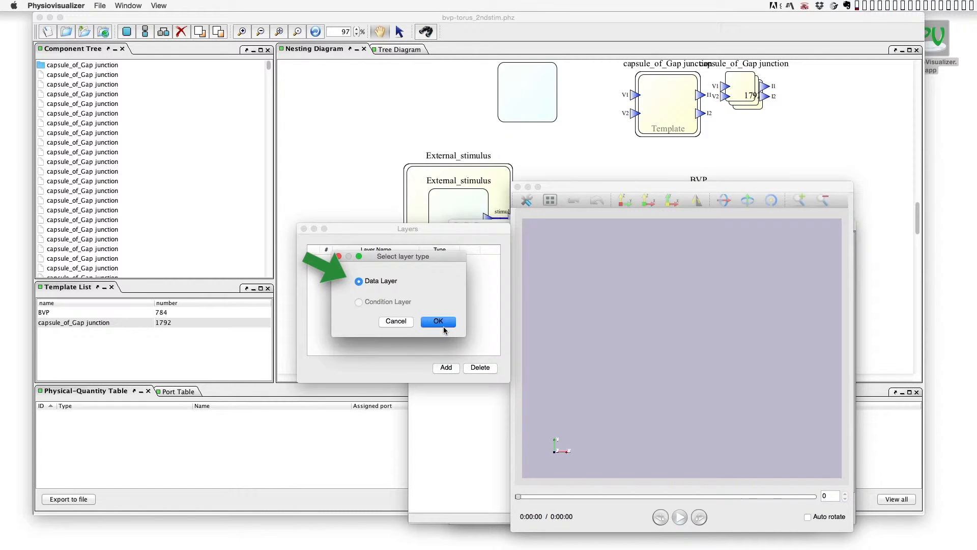
left_click(438, 321)
type("bvp_torus")
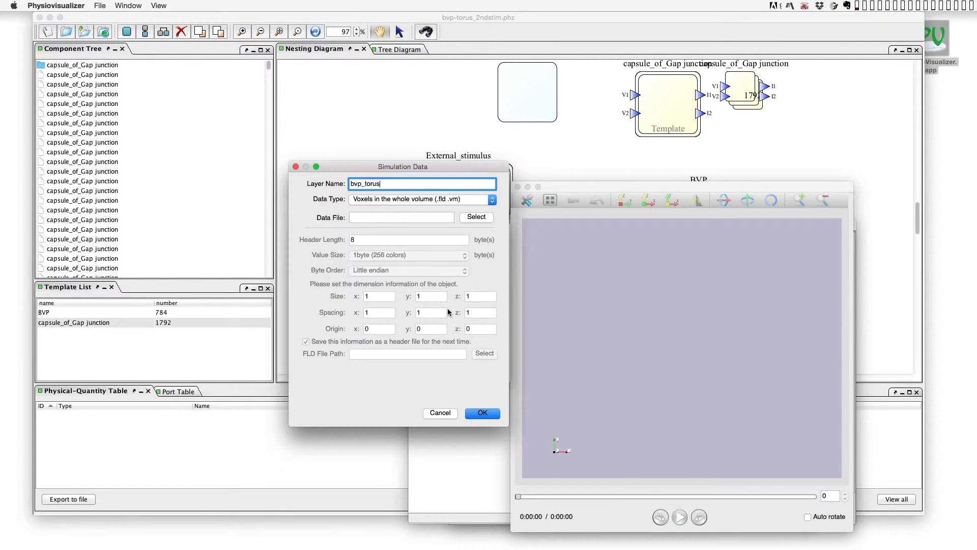
type("_2")
- Set the layer's data type to Flint format (.isd) and select bvp-torus_2ndstim_1.isd from the Desktop as its data file
left_click(471, 199)
left_click(460, 213)
left_click(477, 218)
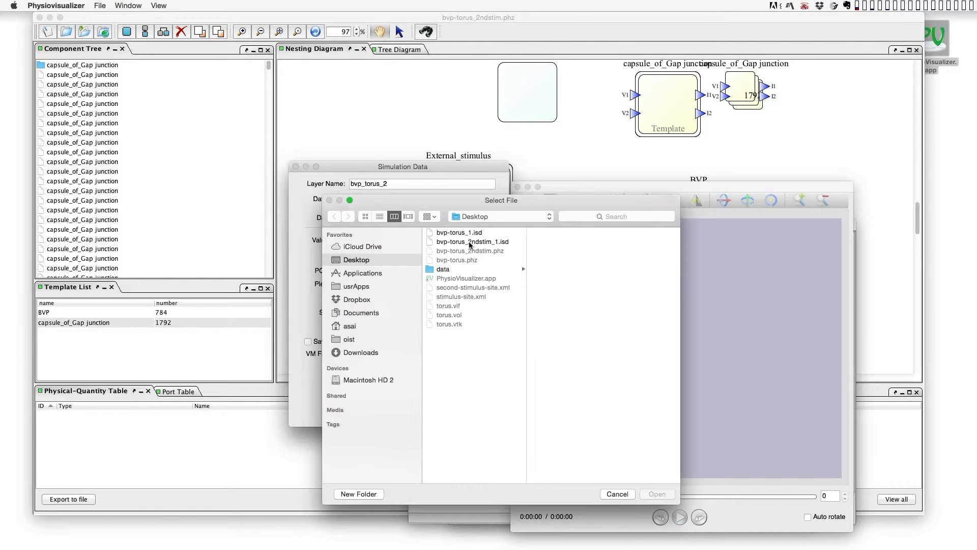
left_click(468, 242)
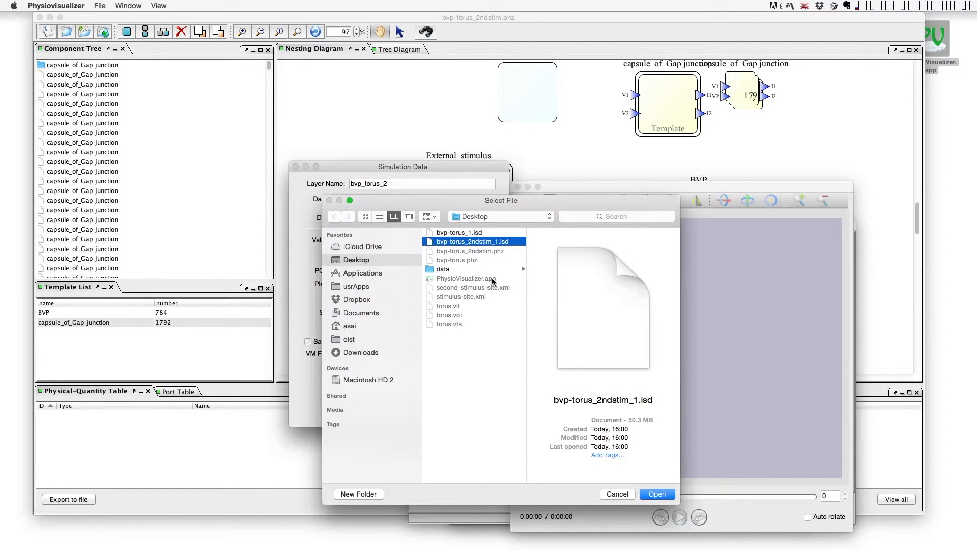
left_click(658, 495)
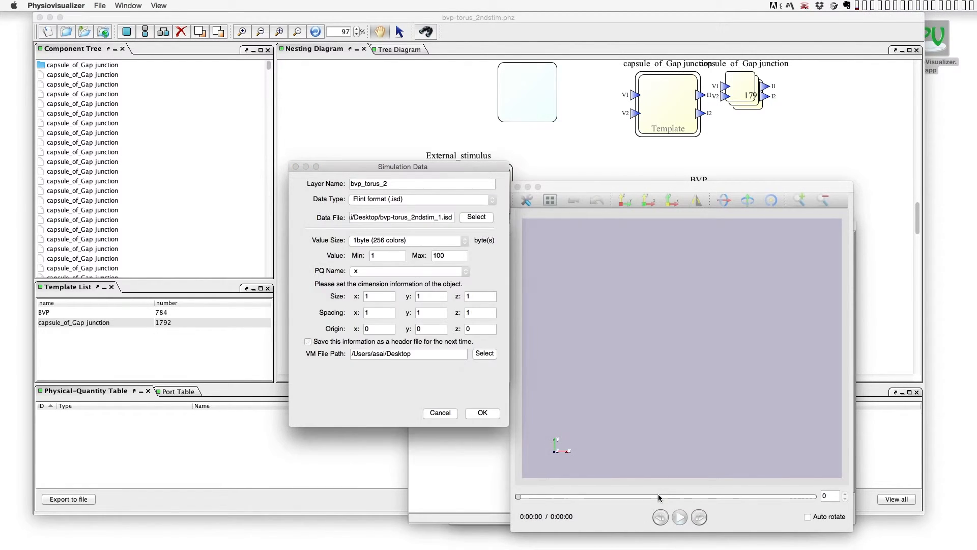
- Create the layer with values from -2 to 2, size 24 × 24 × 4, and a new Desktop folder vm for the VM files
left_click(397, 258)
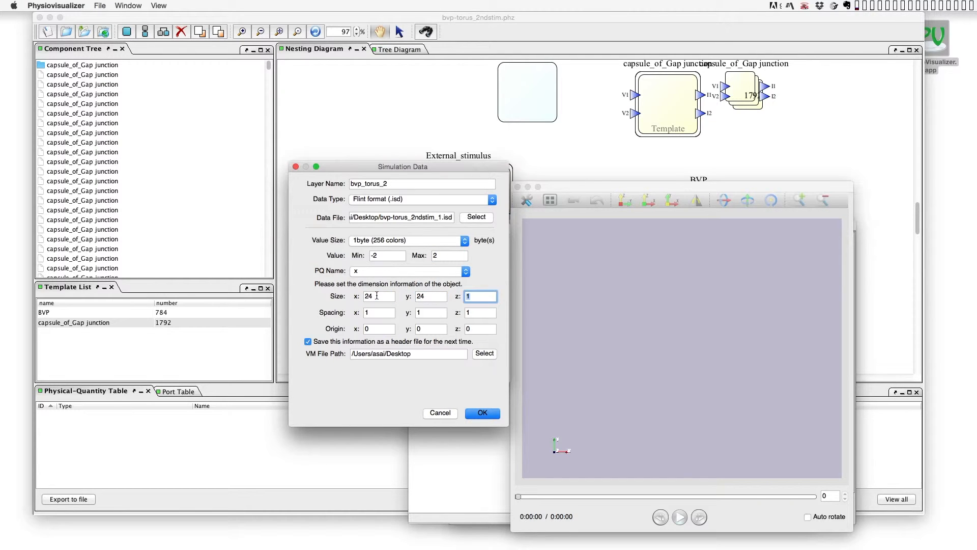
left_click(485, 354)
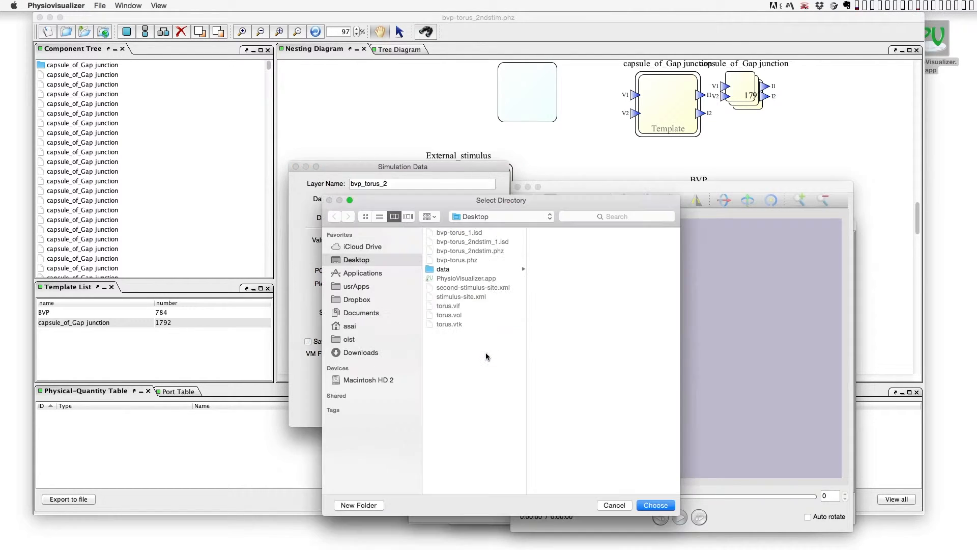
left_click(379, 506)
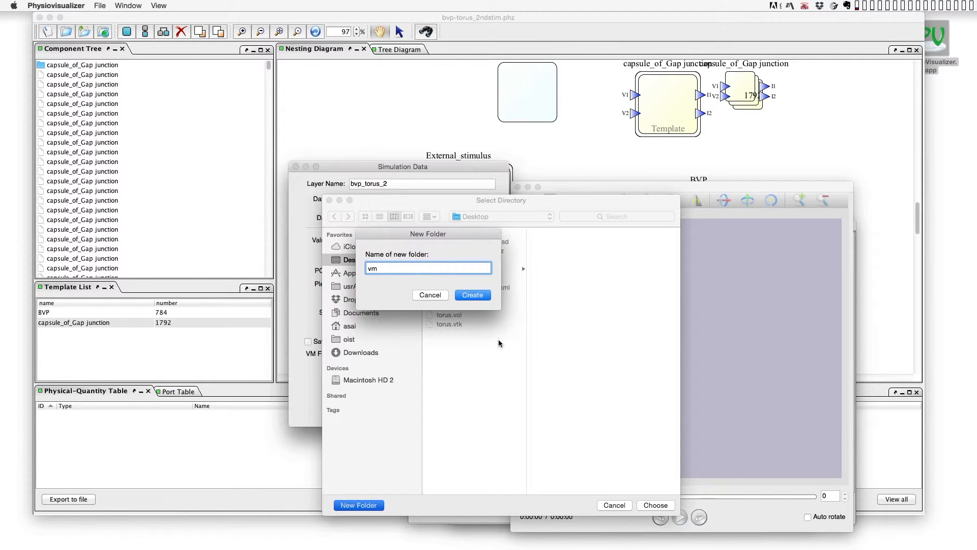
left_click(479, 296)
left_click(656, 505)
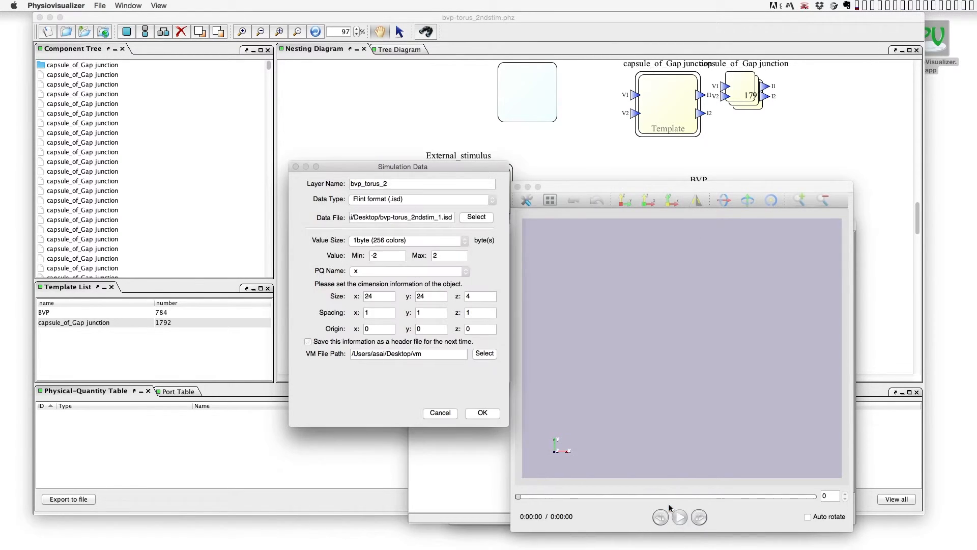
left_click(482, 412)
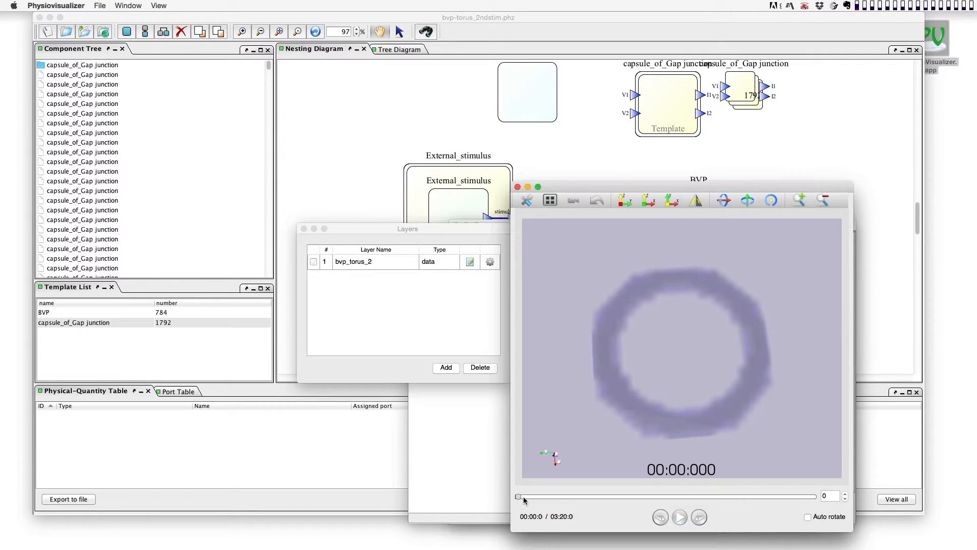
- Scrub through the simulation, and display the torus as solid voxel blocks together with the ZY, ZX and YX plane views
left_click_drag(528, 500, 816, 484)
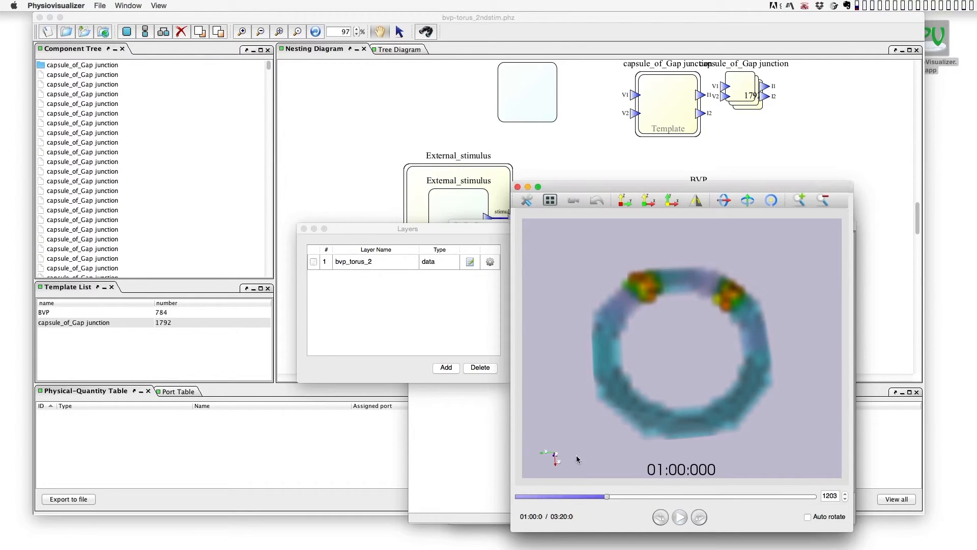
left_click(159, 5)
left_click(181, 53)
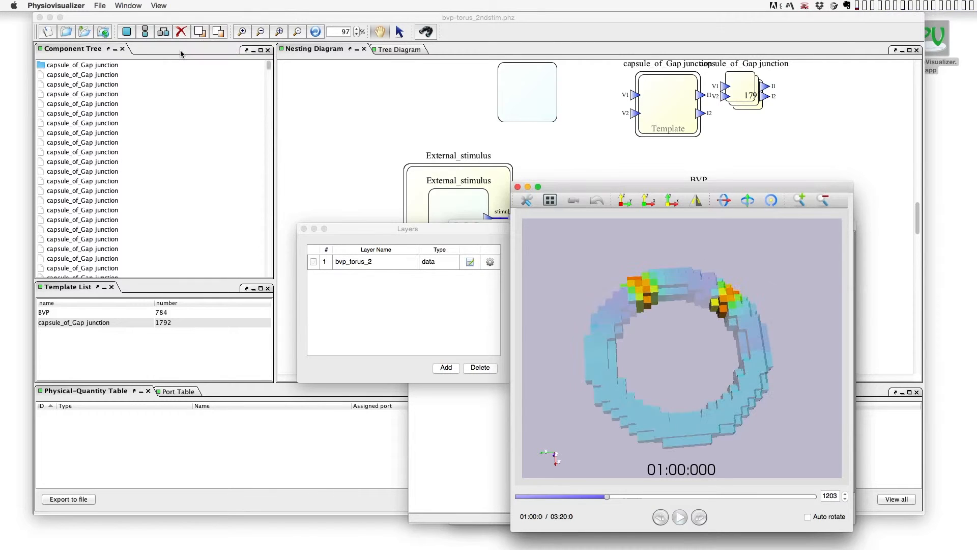
left_click(550, 201)
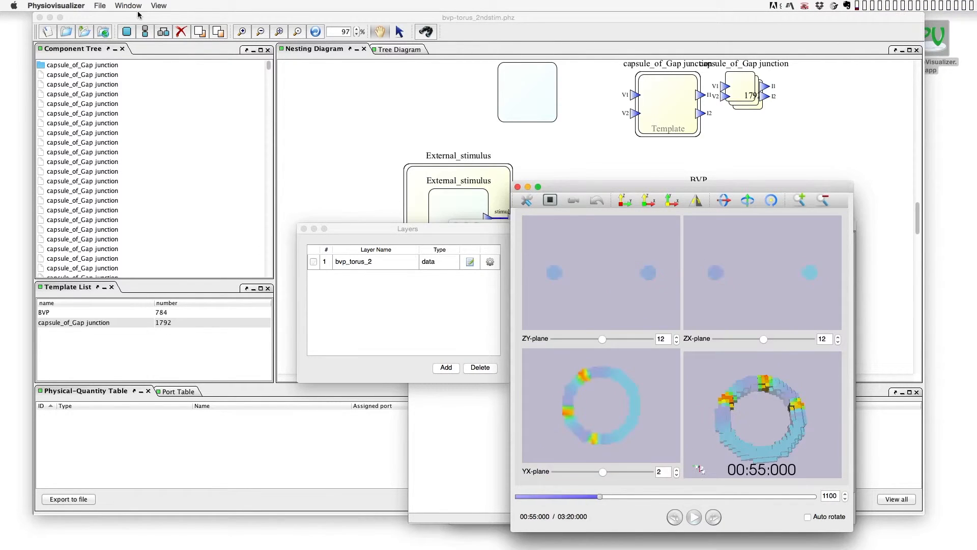
- Open the Time Course Graph beside the viewer and plot curves for three points on the YX-plane ring: its bottom, left side and top
left_click(128, 6)
left_click(150, 31)
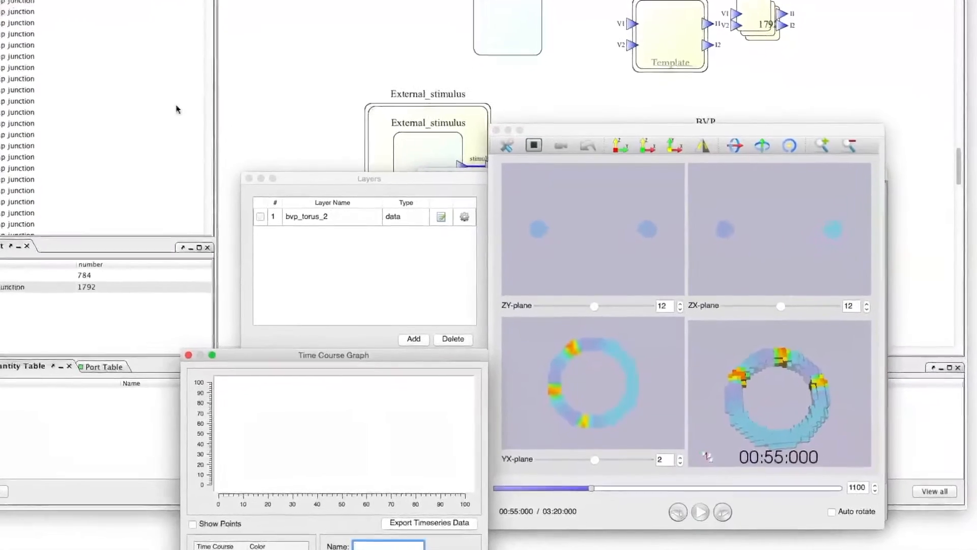
left_click_drag(339, 367, 330, 272)
left_click_drag(237, 193, 246, 142)
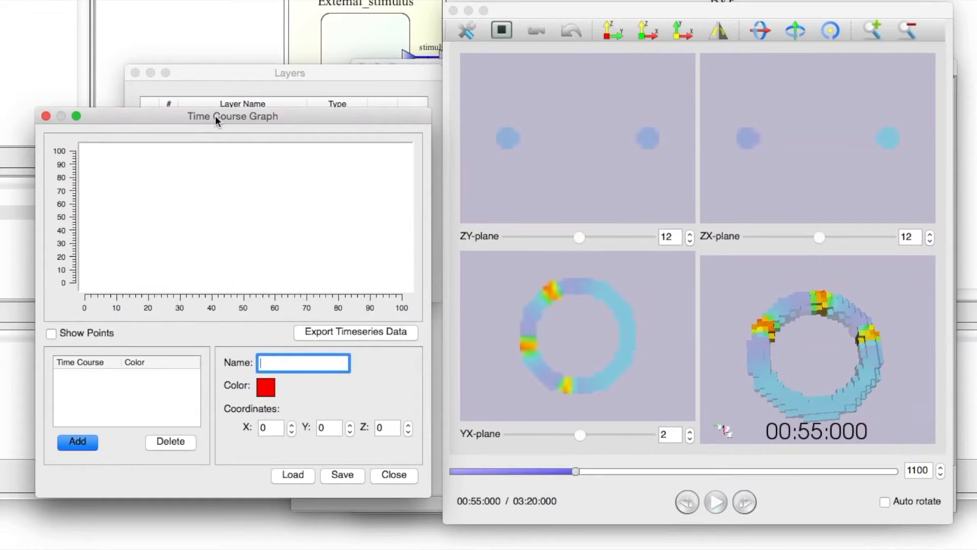
left_click(581, 387)
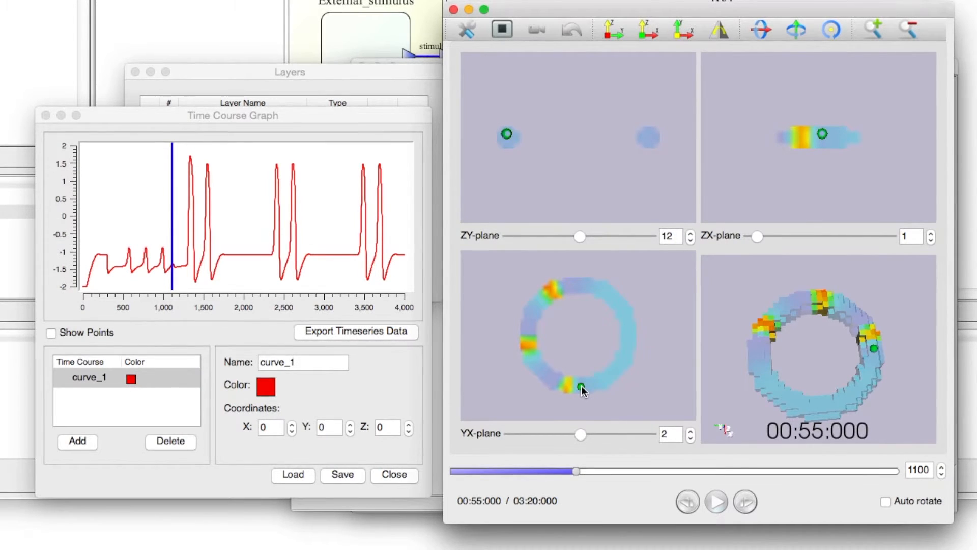
left_click(529, 336)
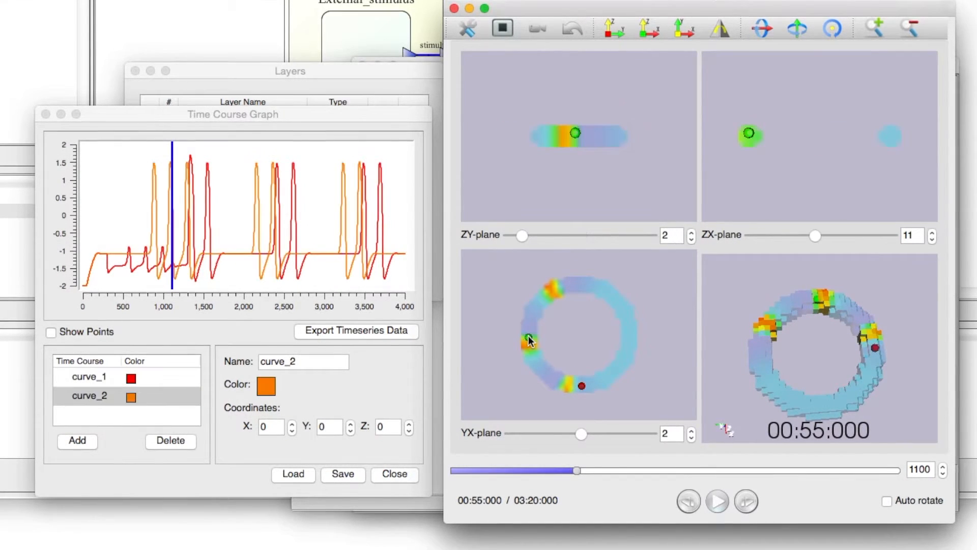
left_click(583, 285)
- Rewind the timeline to frame 69 and play the simulation to examine wave propagation against the plotted time courses
left_click(525, 470)
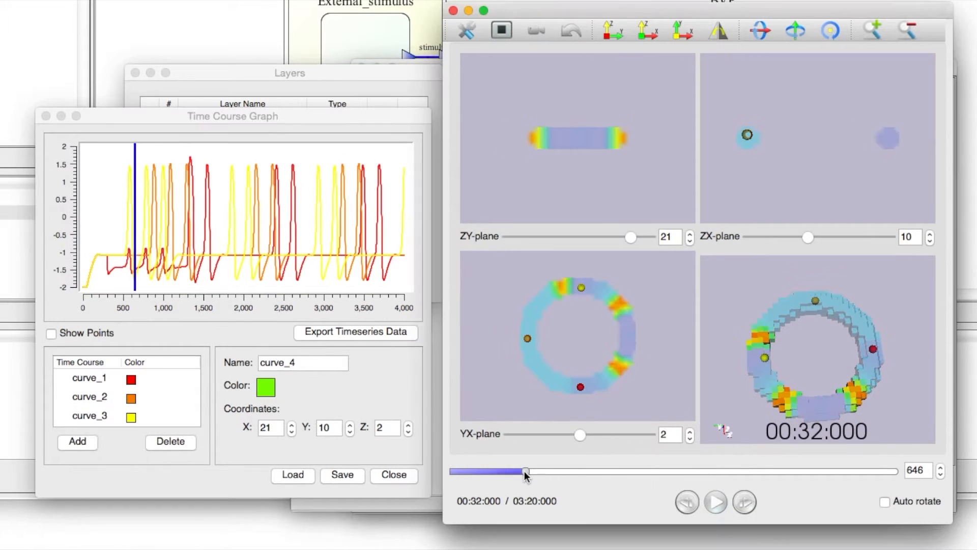
left_click(463, 472)
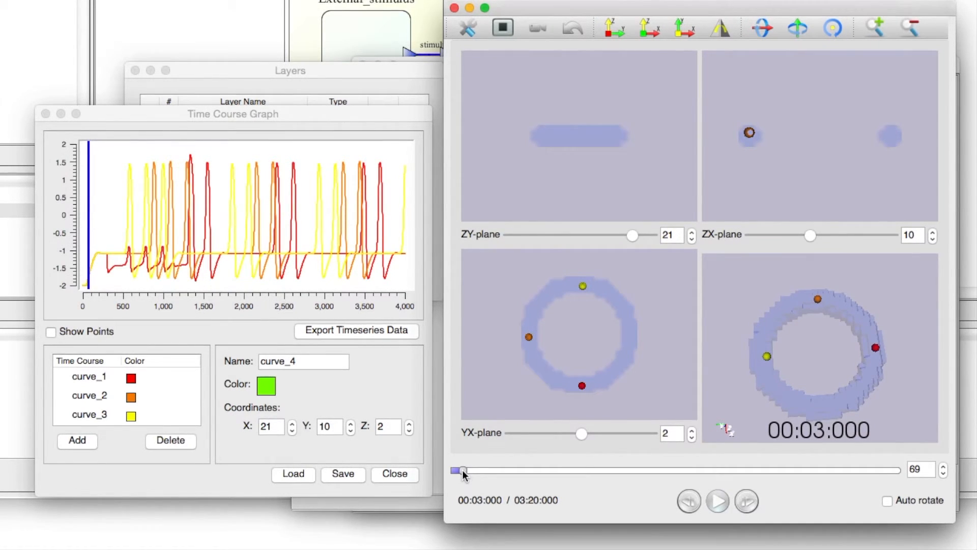
left_click(718, 501)
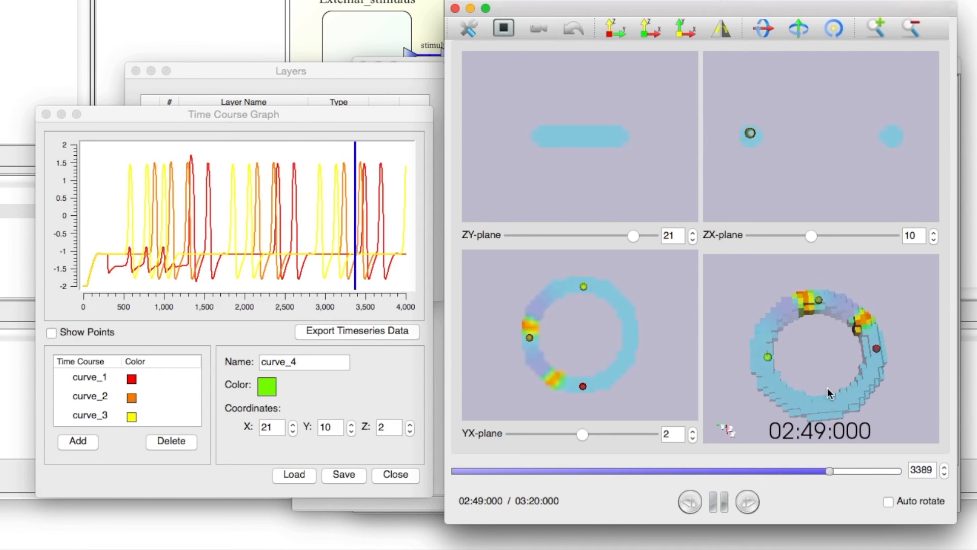
left_click_drag(826, 393, 827, 360)
left_click(725, 502)
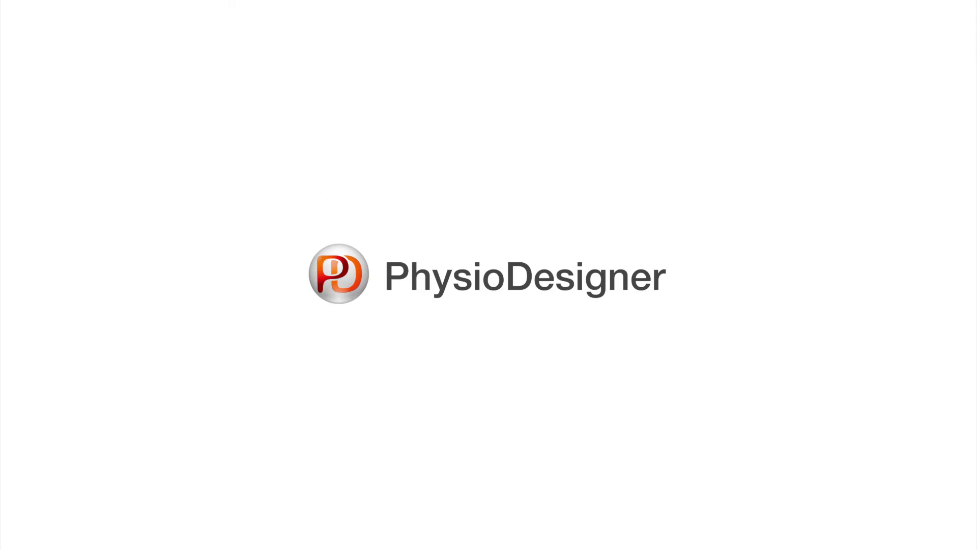